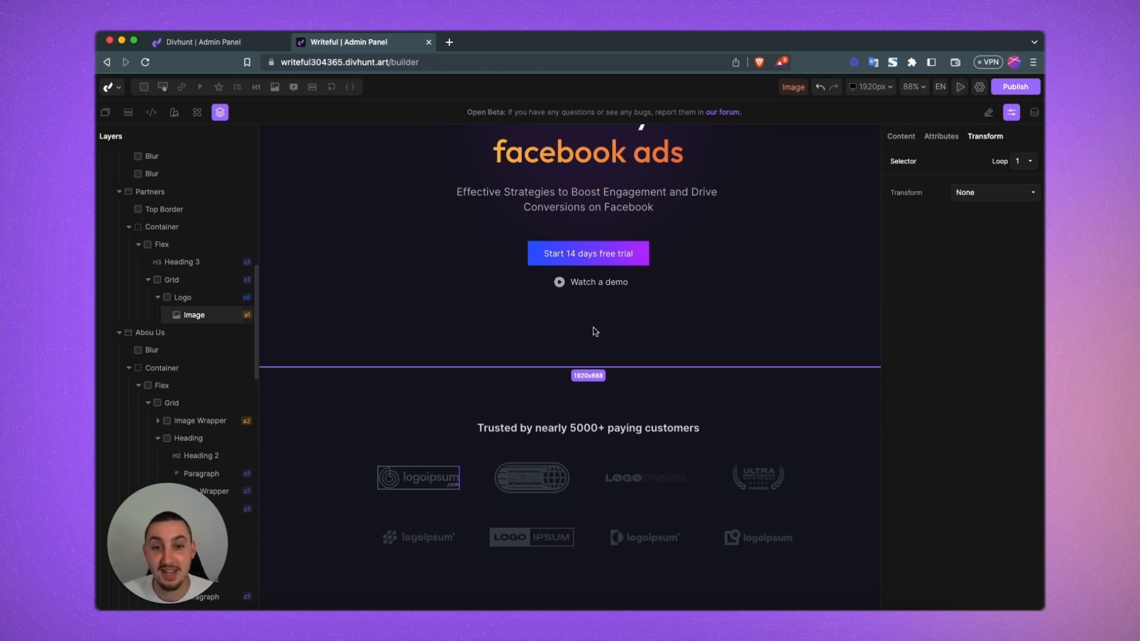
- Check the Tippy.Js entry among the site's plugins and return to the page builder
click(617, 322)
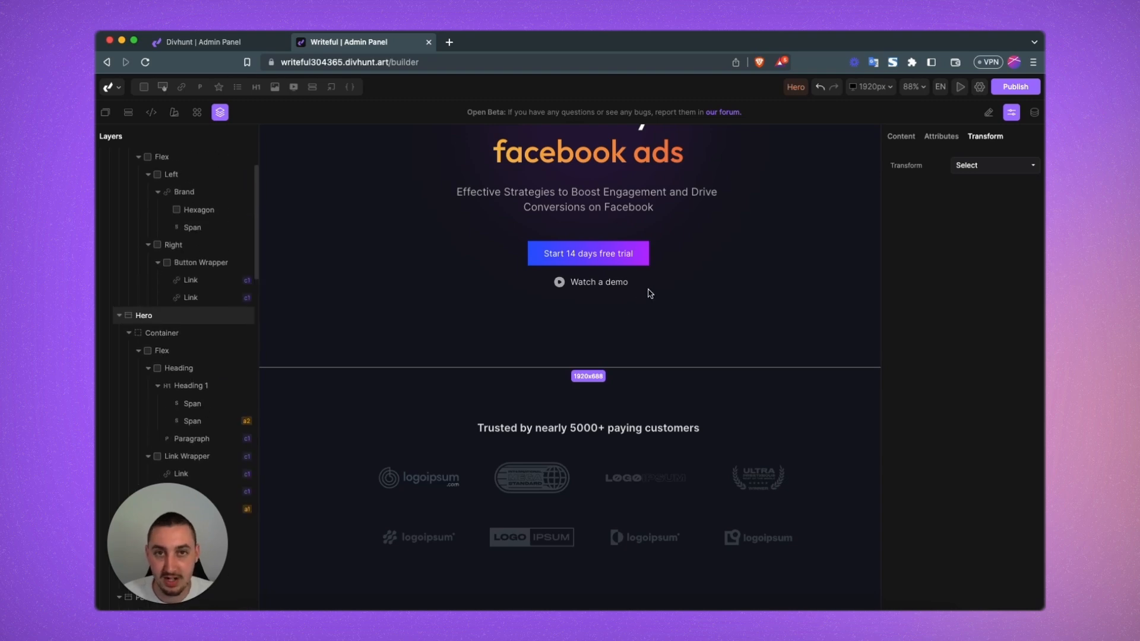
click(979, 86)
click(145, 400)
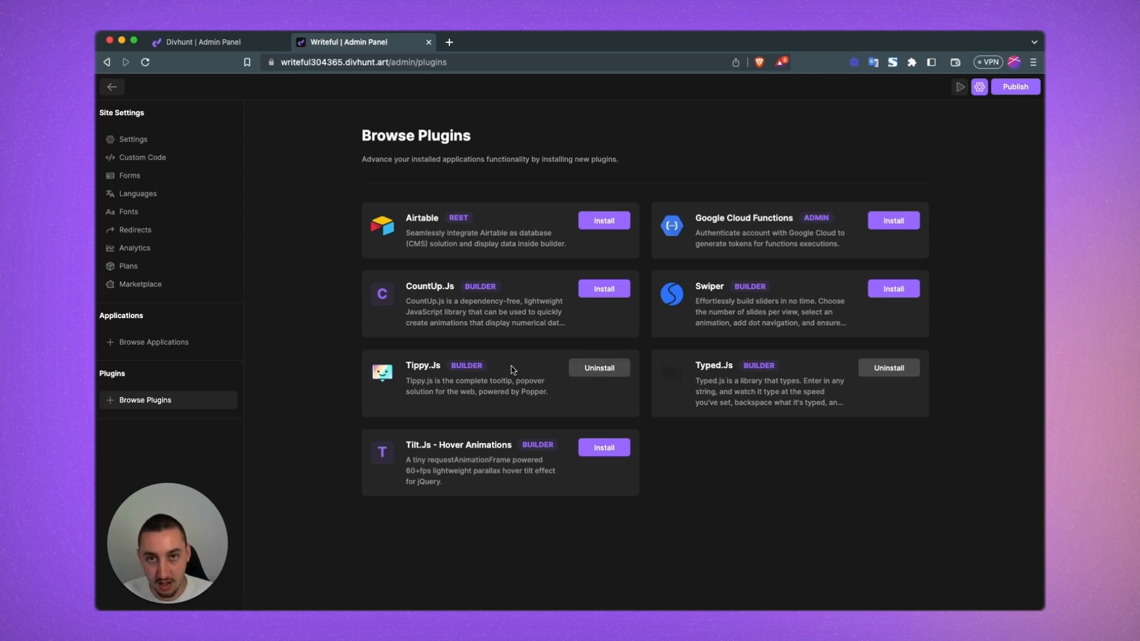
click(112, 87)
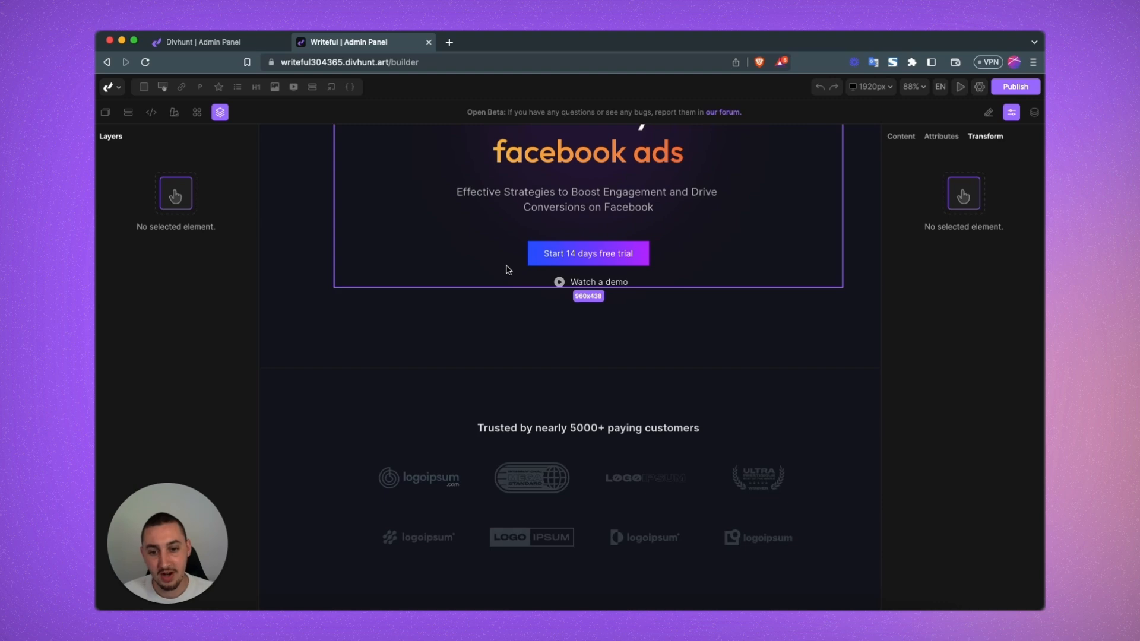
- Apply the Tippy Tooltip transform to the first logo image in the Partners section
scroll(481, 272, down, 1)
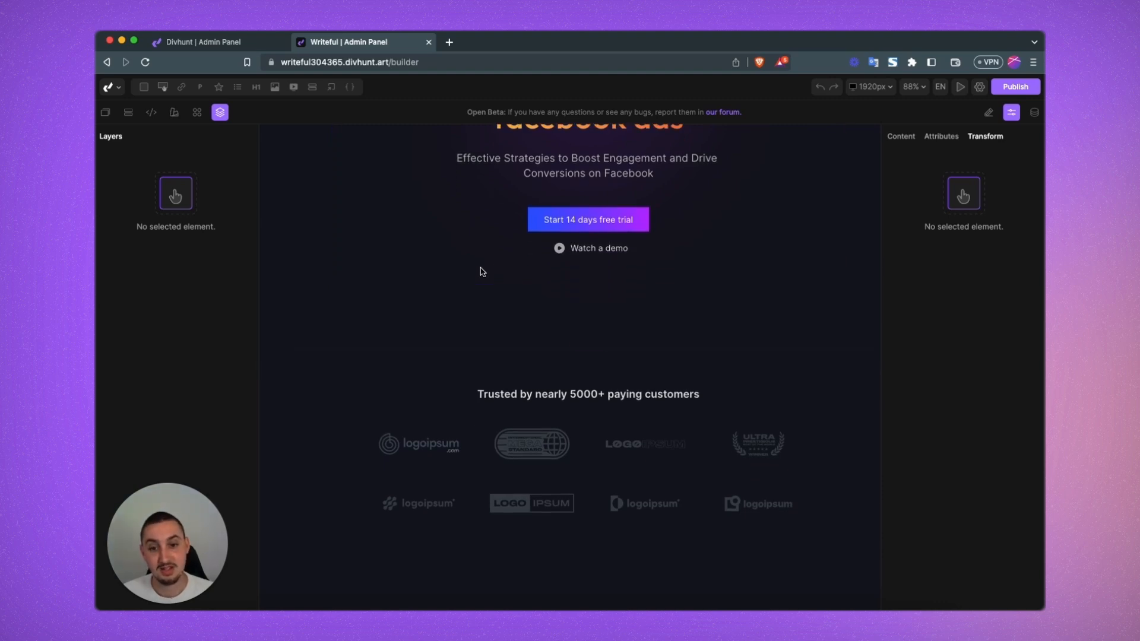
scroll(481, 271, down, 2)
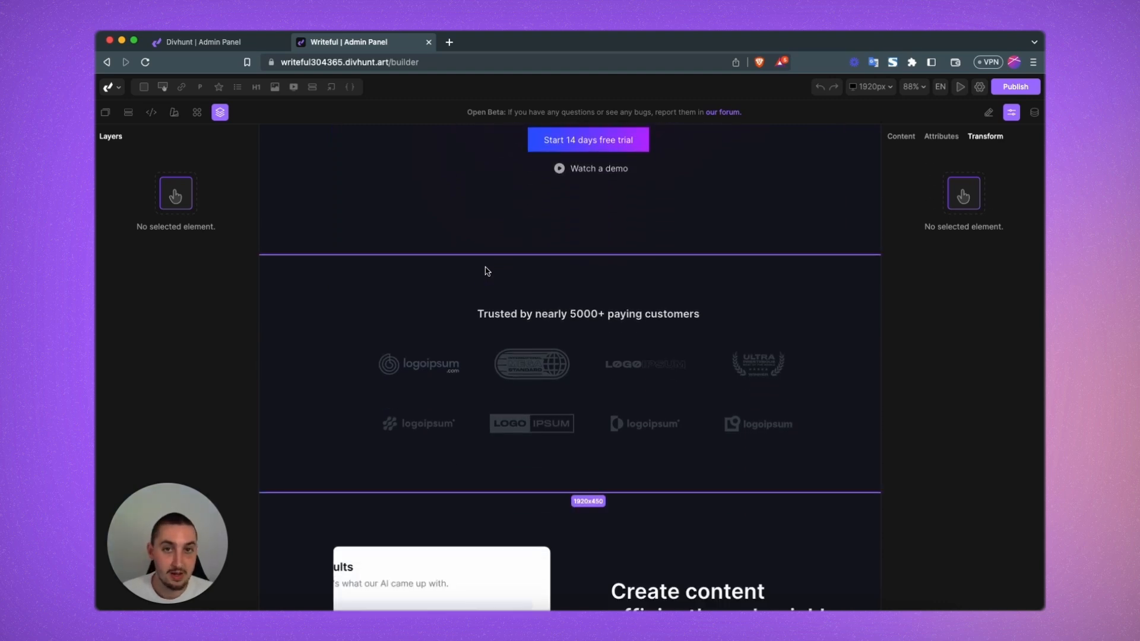
scroll(486, 272, down, 1)
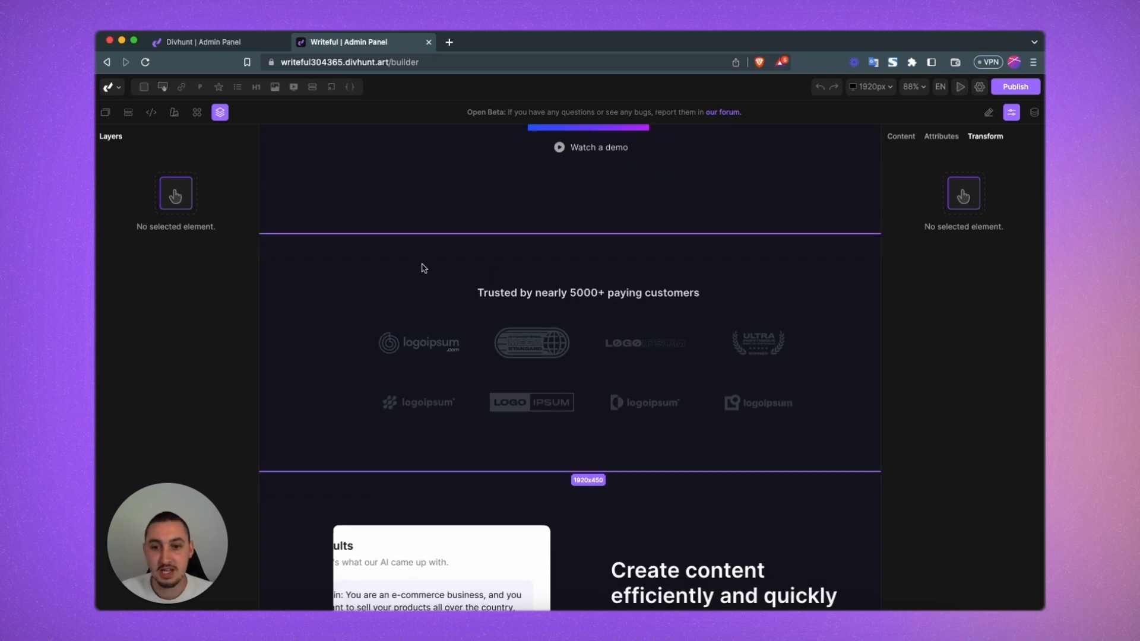
scroll(410, 274, down, 2)
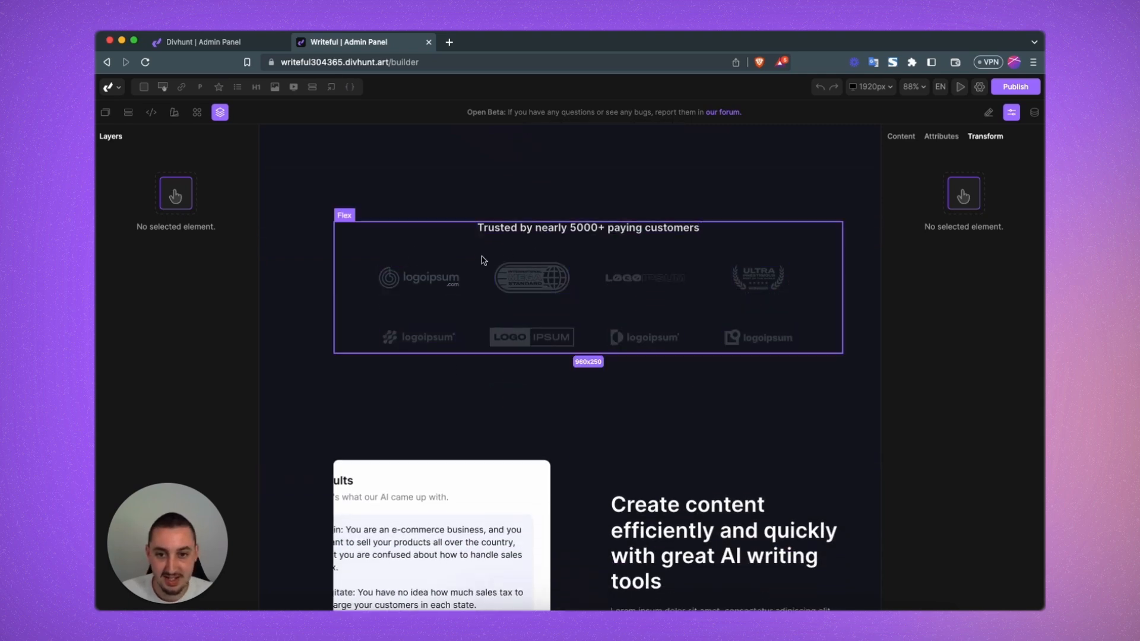
click(435, 283)
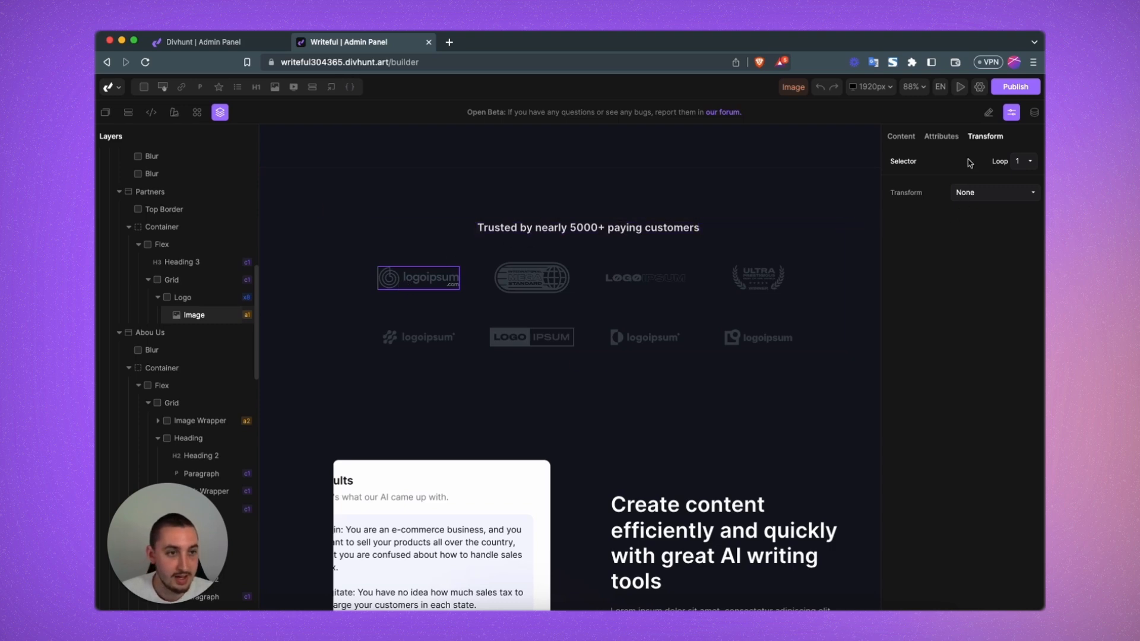
click(962, 196)
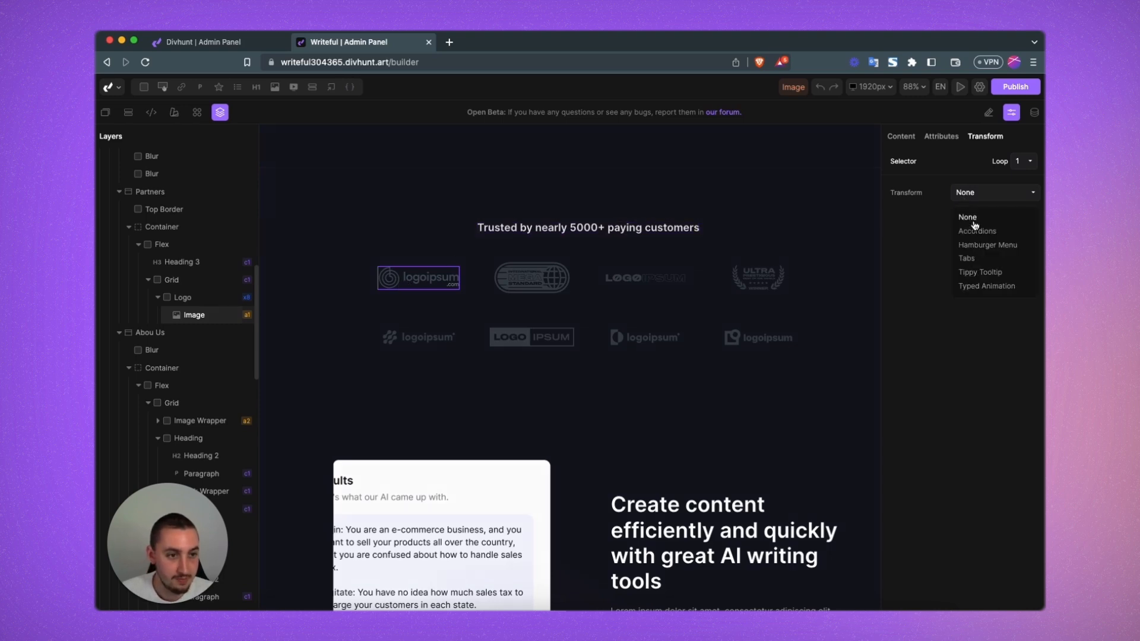
click(979, 272)
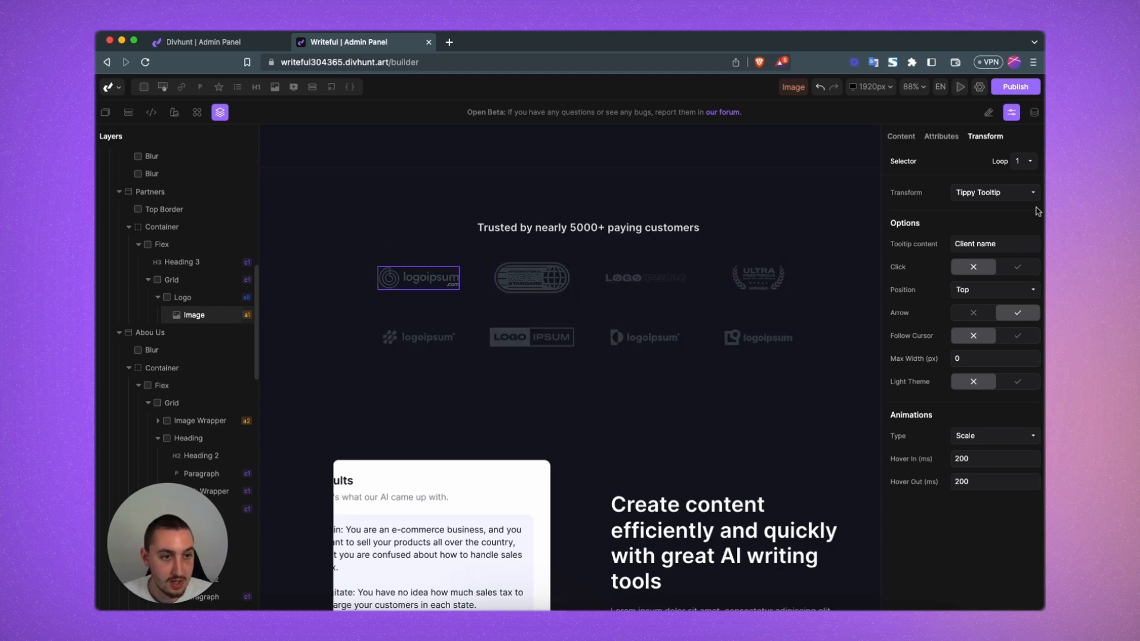
- Set the first logo's tooltip content to Logoipsum and preview it on the canvas
triple_click(995, 243)
text(Logoipsum)
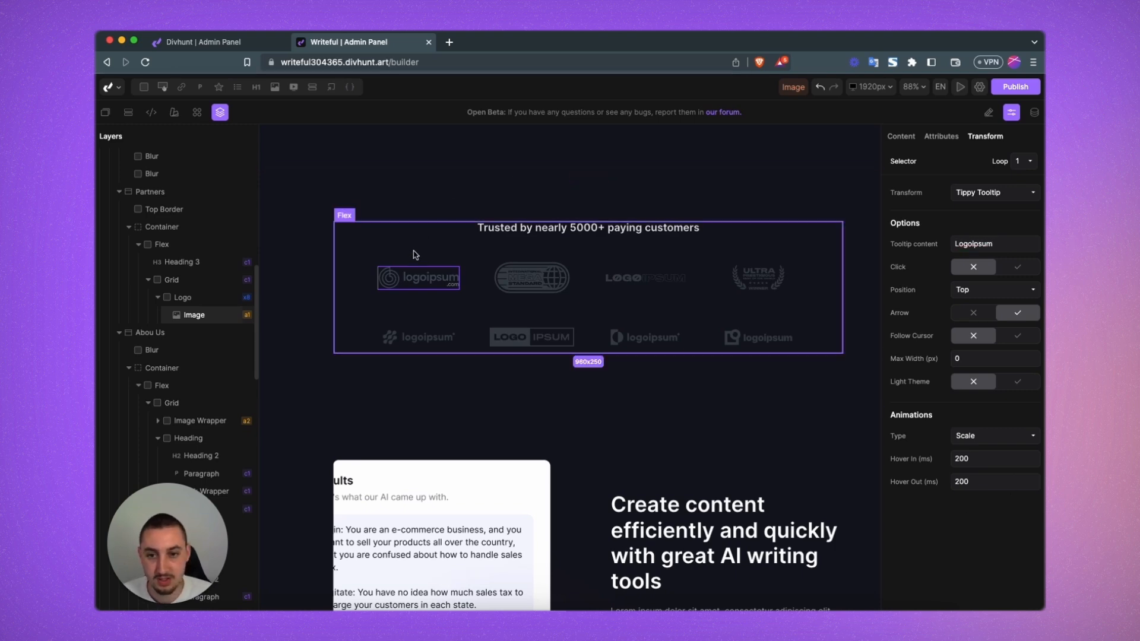
mouse_move(412, 280)
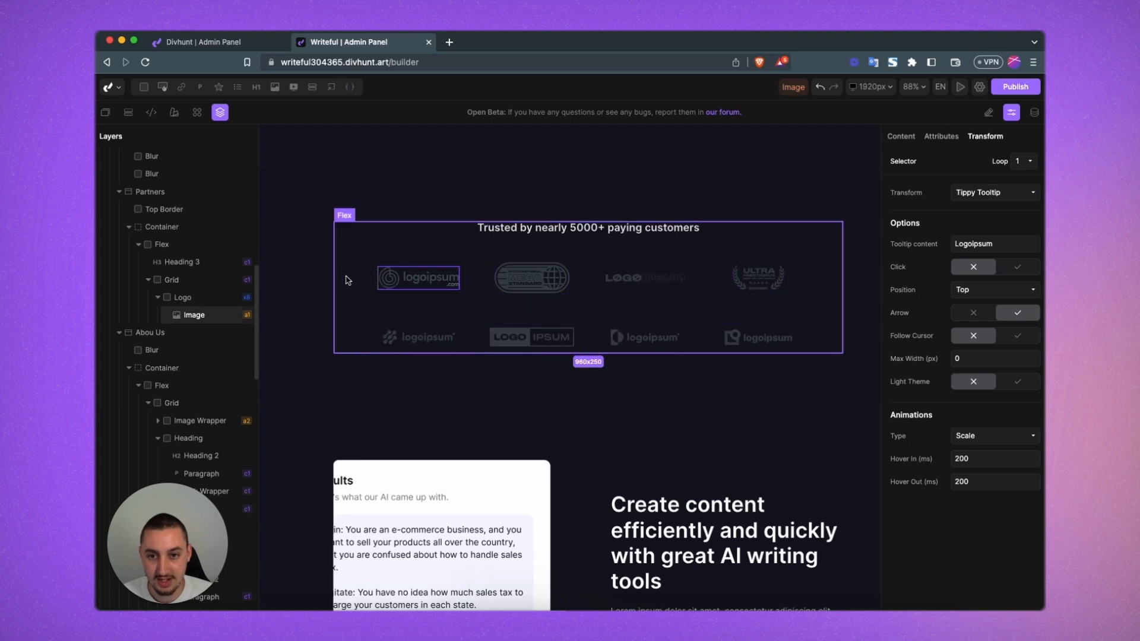
- Try the tooltip's Click trigger on the first logo and switch the option off again
click(1018, 267)
click(423, 280)
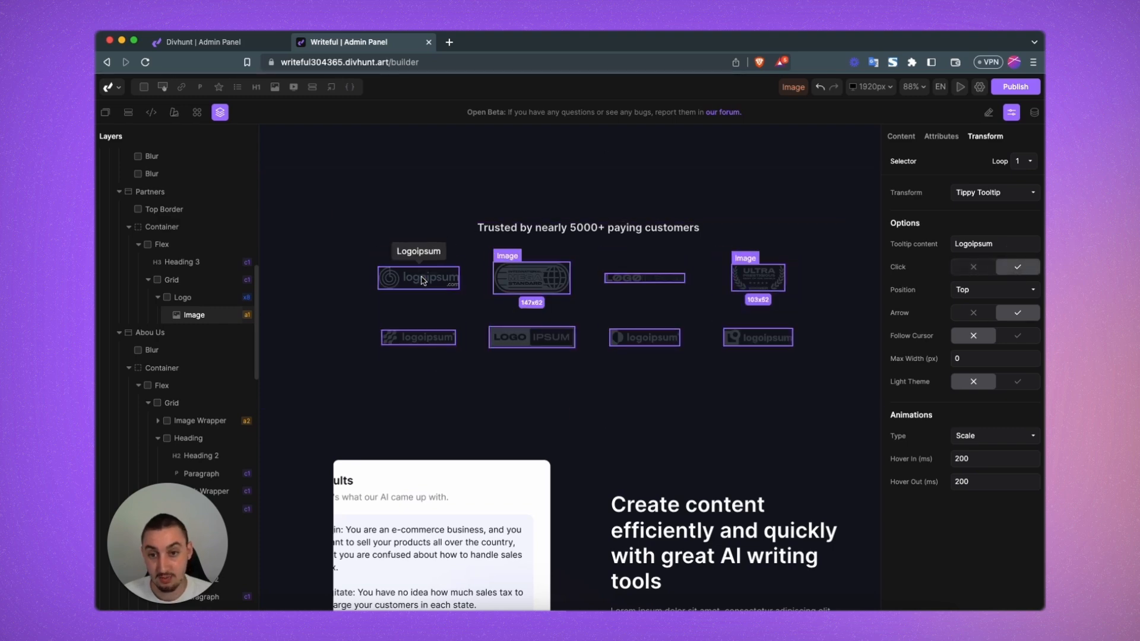
click(971, 269)
mouse_move(372, 282)
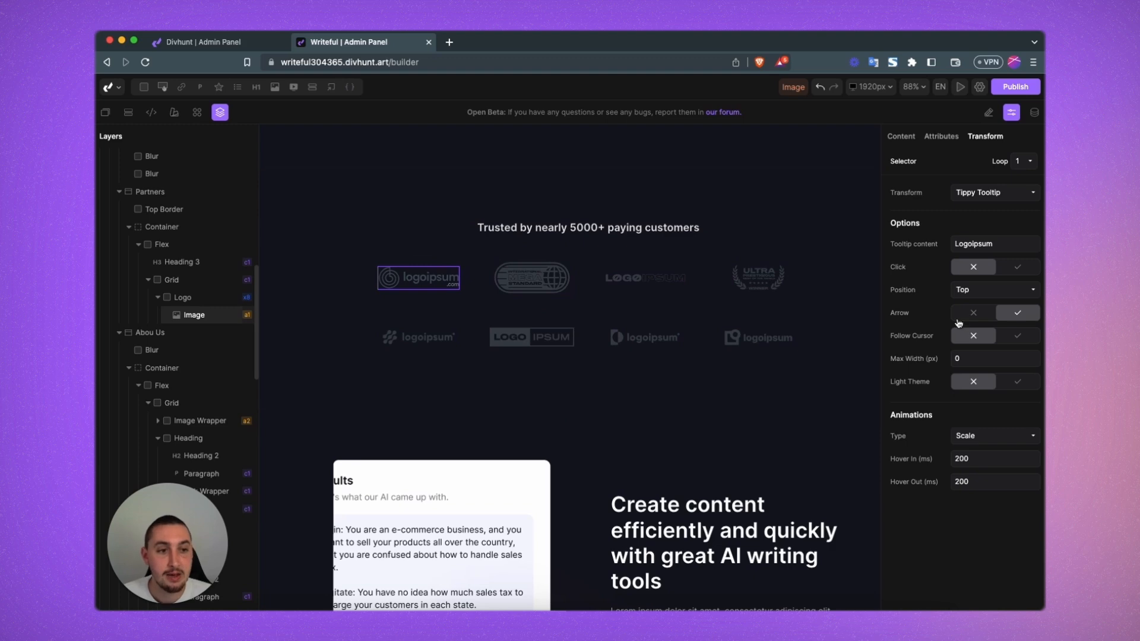
- Try the Bottom and Top Start positions for the logo's tooltip and settle on Bottom
click(971, 291)
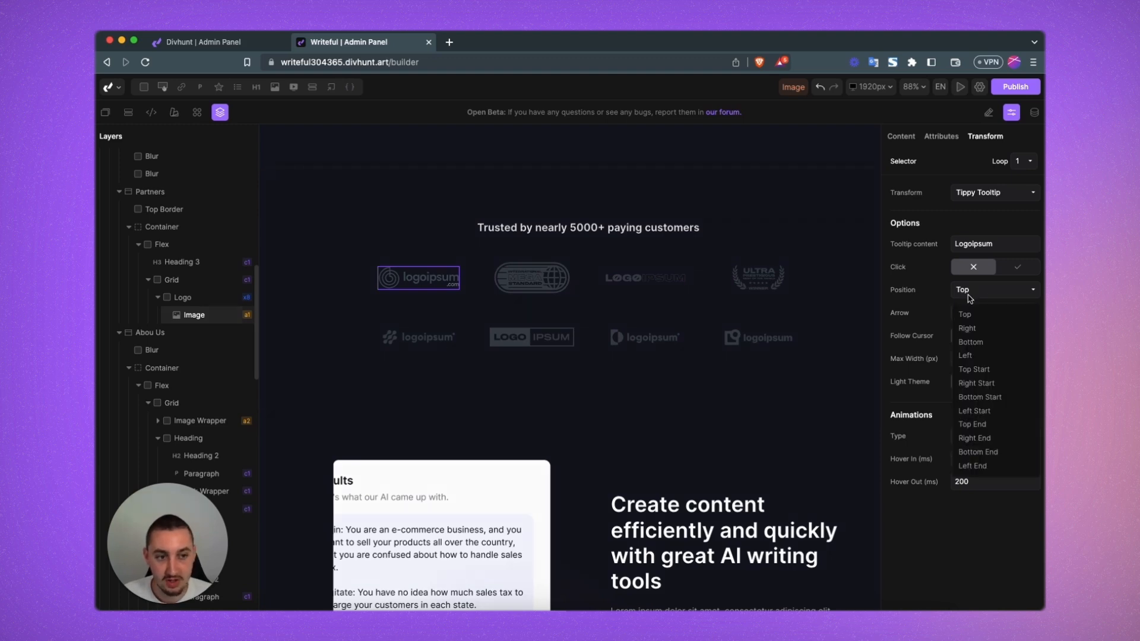
click(972, 343)
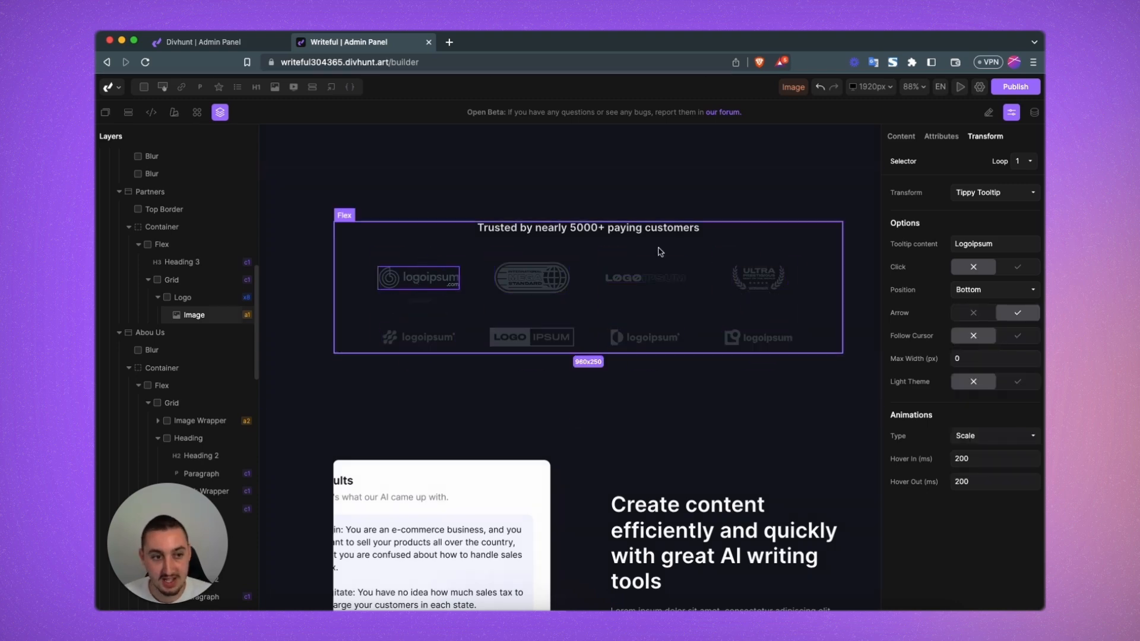
click(962, 290)
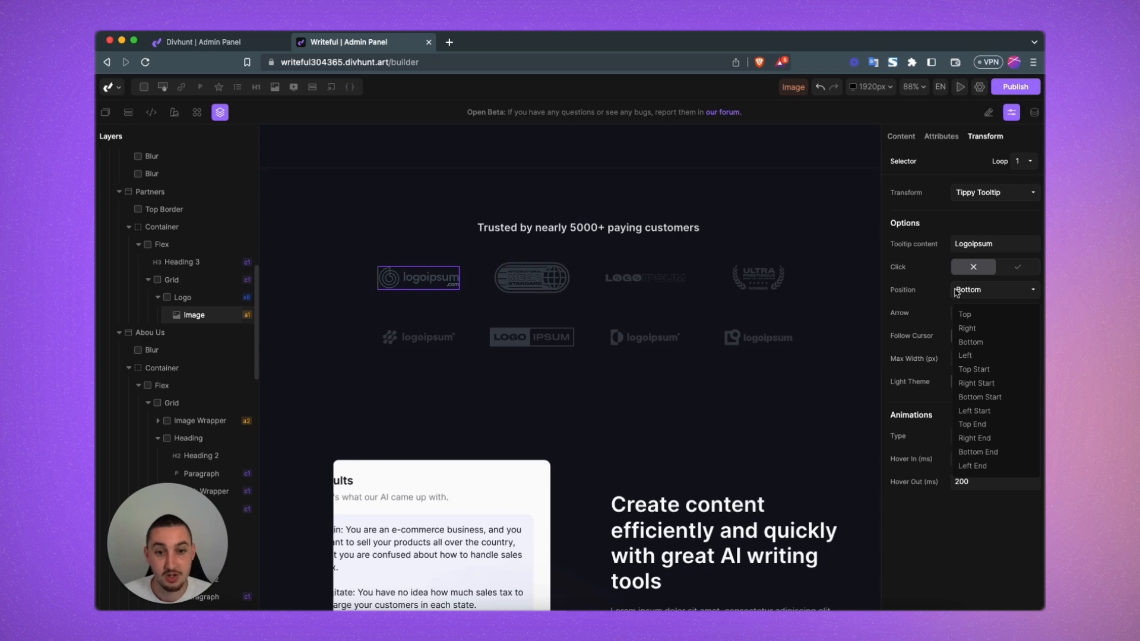
click(972, 370)
mouse_move(410, 281)
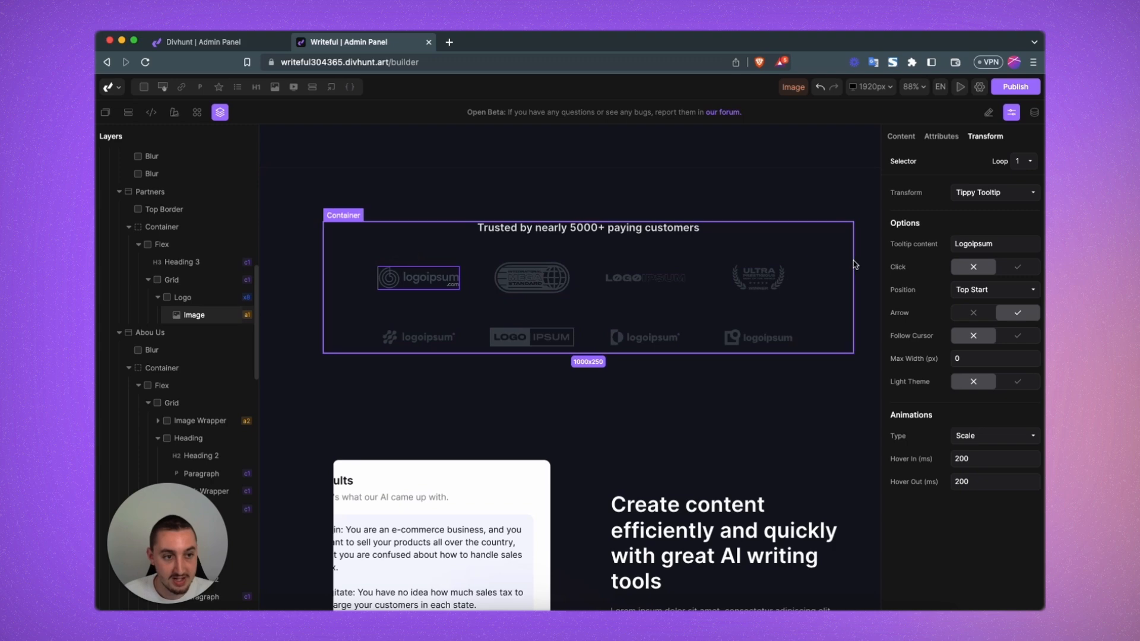
click(960, 291)
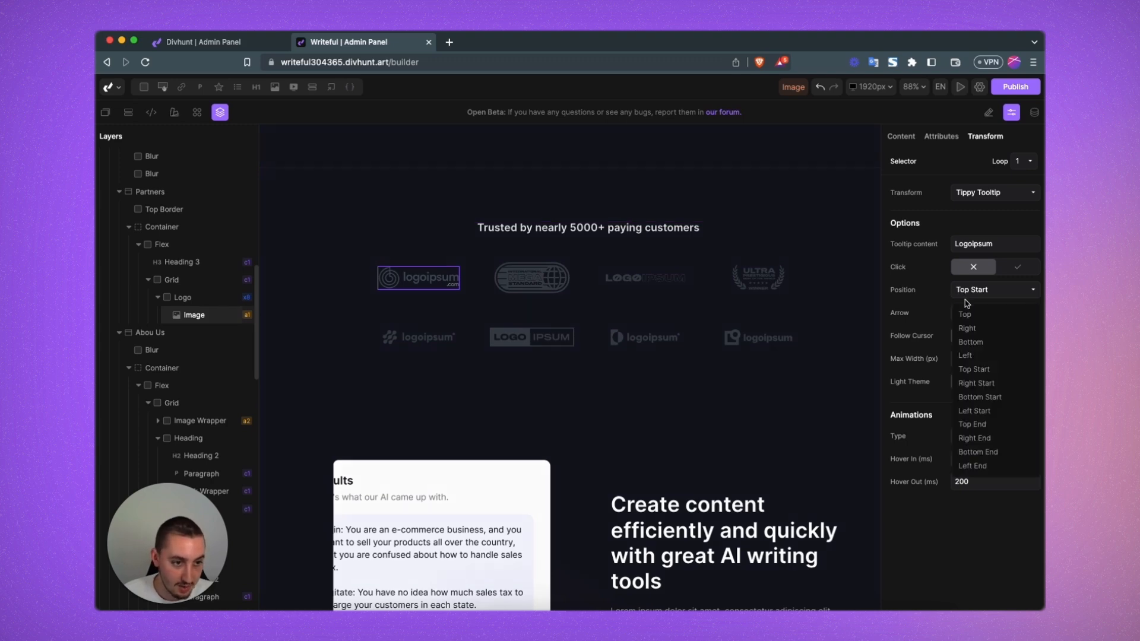
click(970, 342)
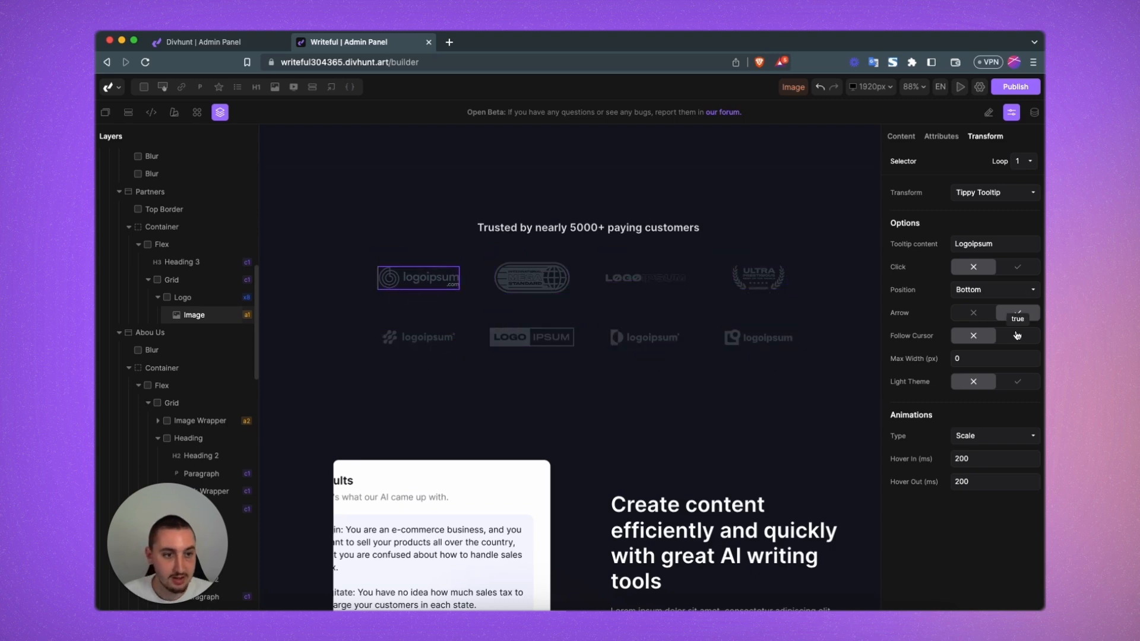
- Try the logo's tooltip without its arrow and turn the arrow back on
click(977, 317)
mouse_move(428, 275)
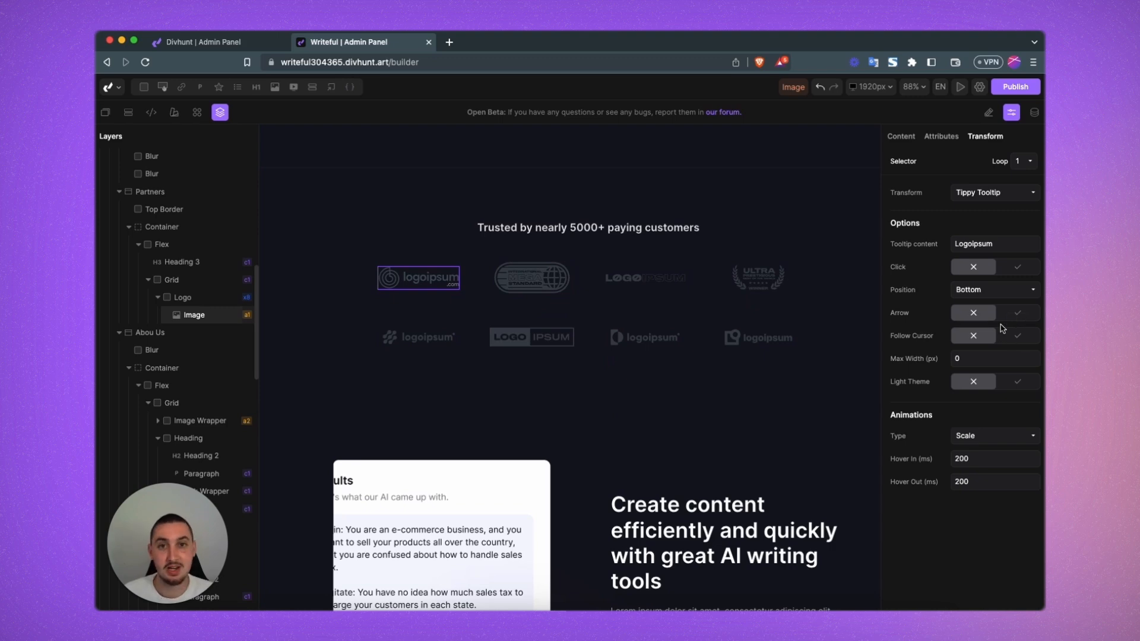
click(1017, 313)
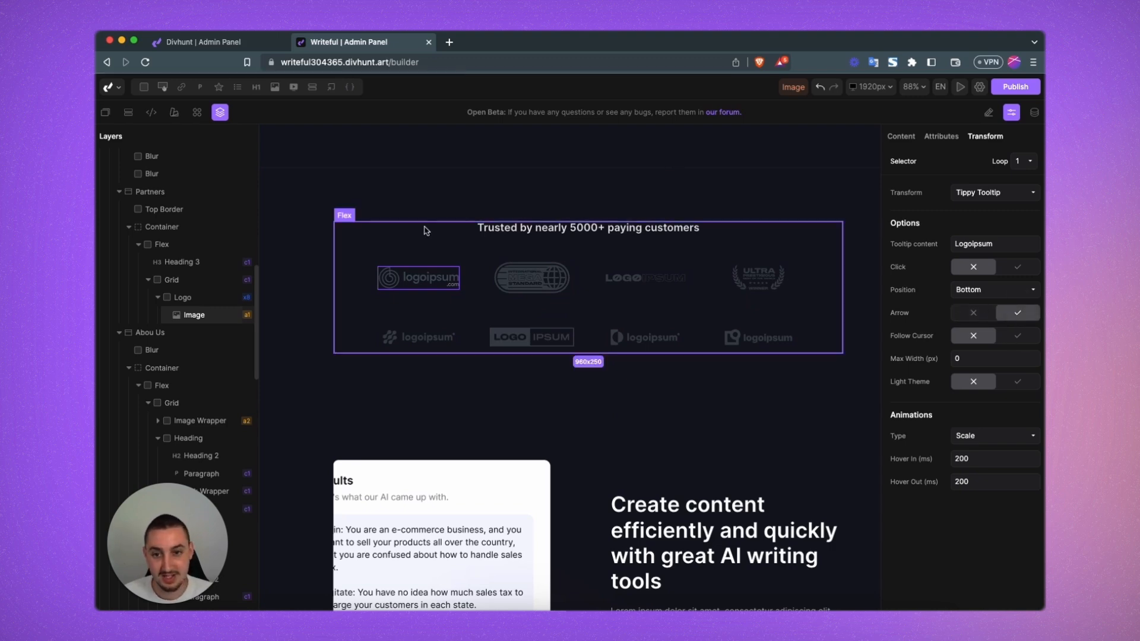
mouse_move(422, 276)
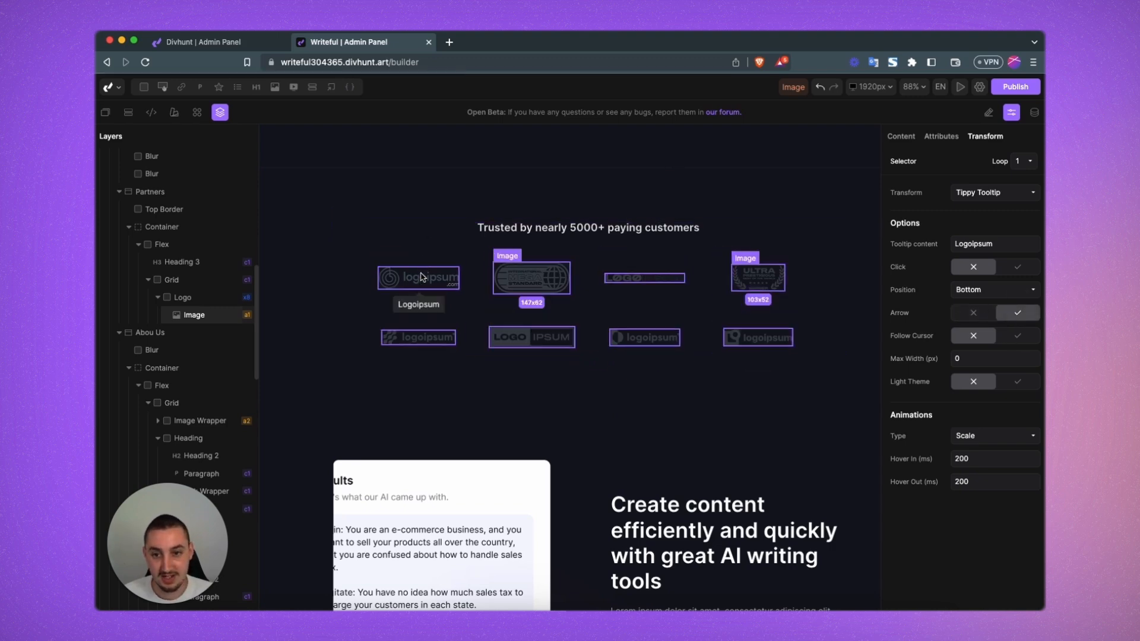
- Try the tooltip's Follow Cursor option on the first logo and turn it off again
click(1017, 336)
mouse_move(406, 276)
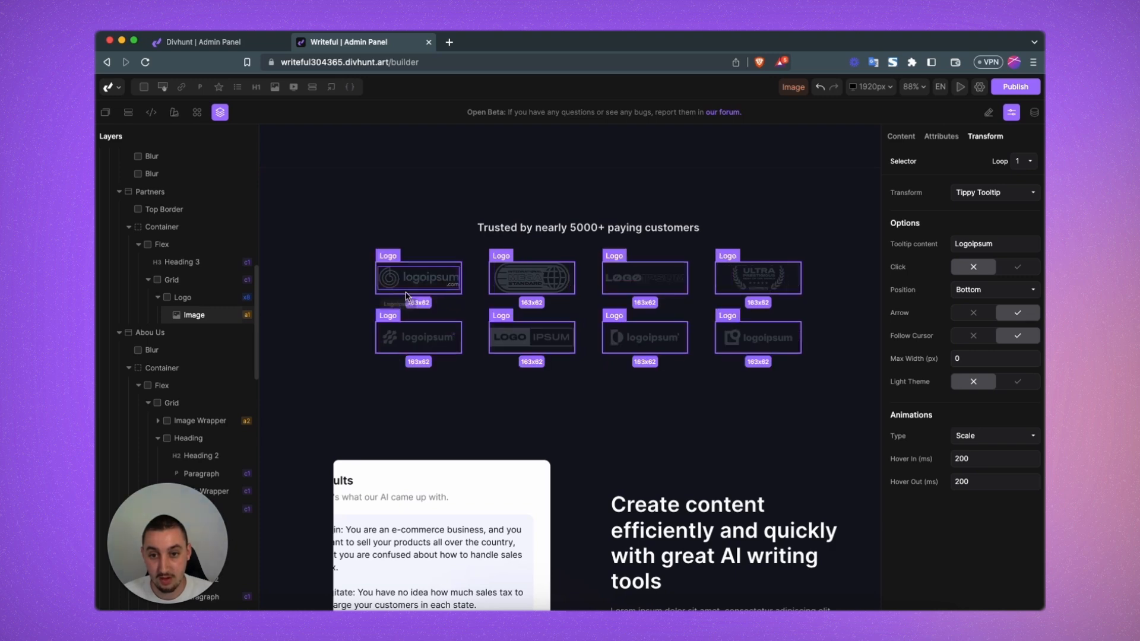
click(974, 336)
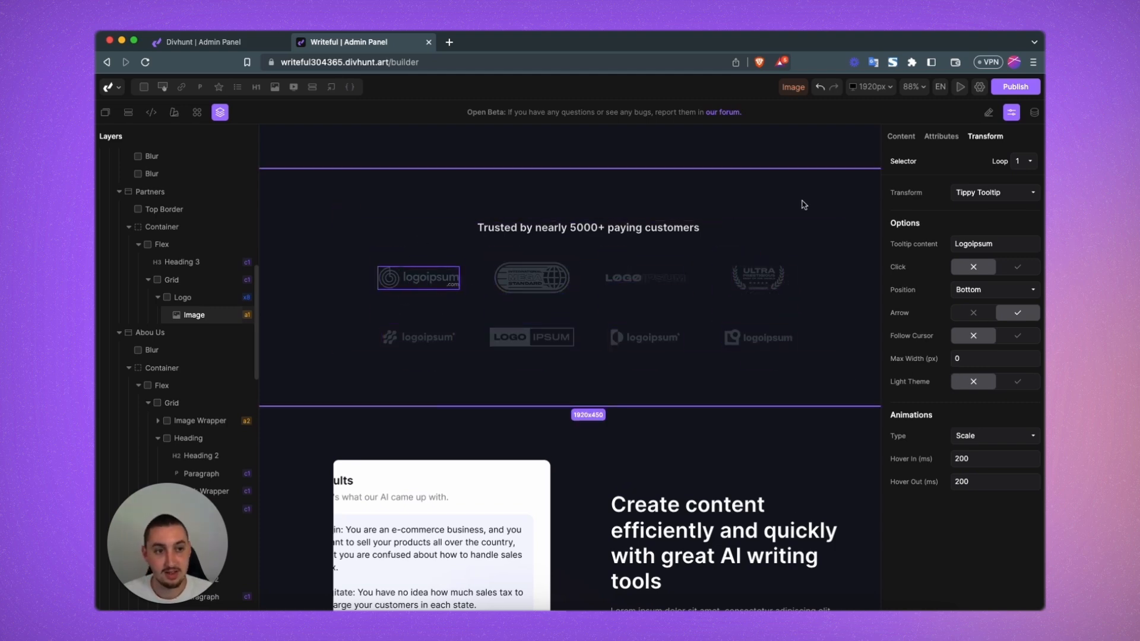
- Lengthen the tooltip content by repeating Logoipsum several times and set its max width to 200 px
double_click(1007, 247)
key(super+c)
click(1002, 247)
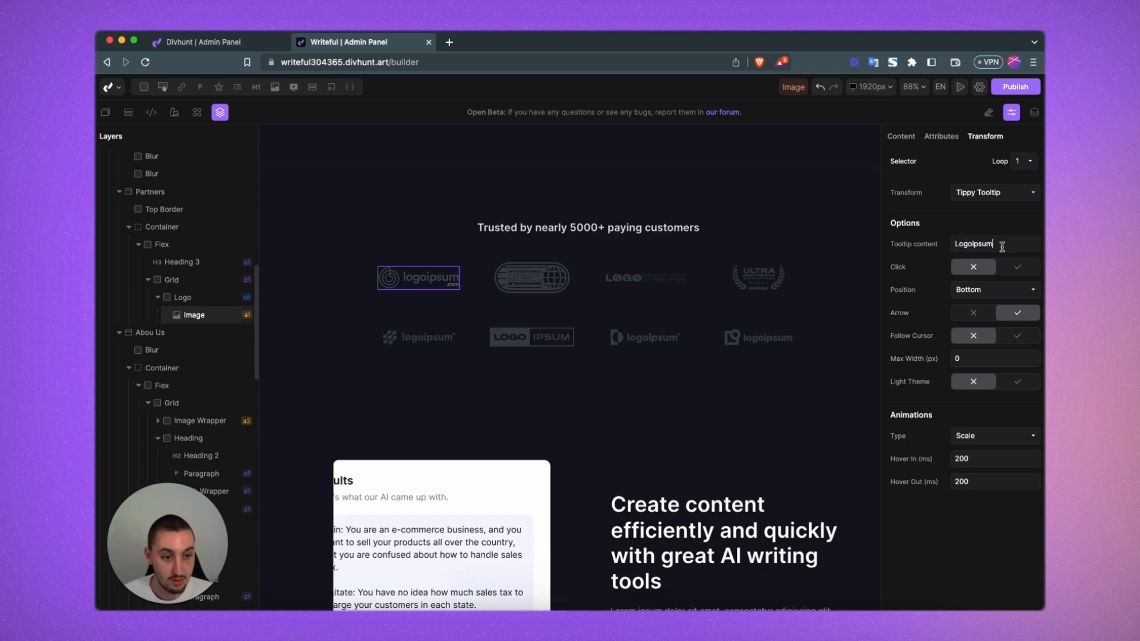
key(super+v)
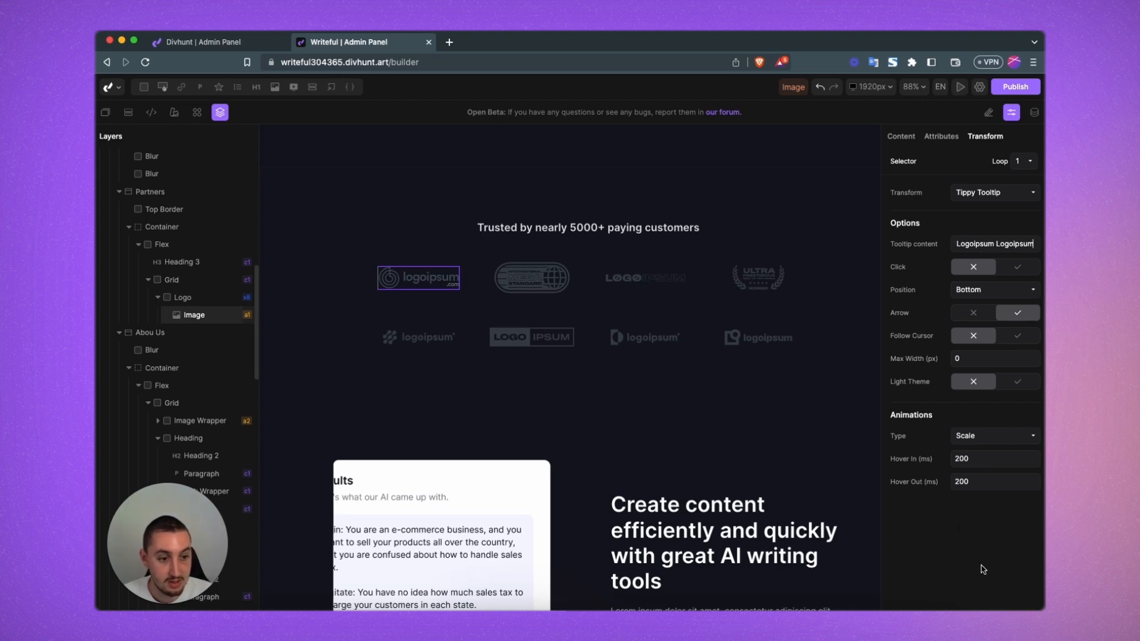
mouse_move(444, 278)
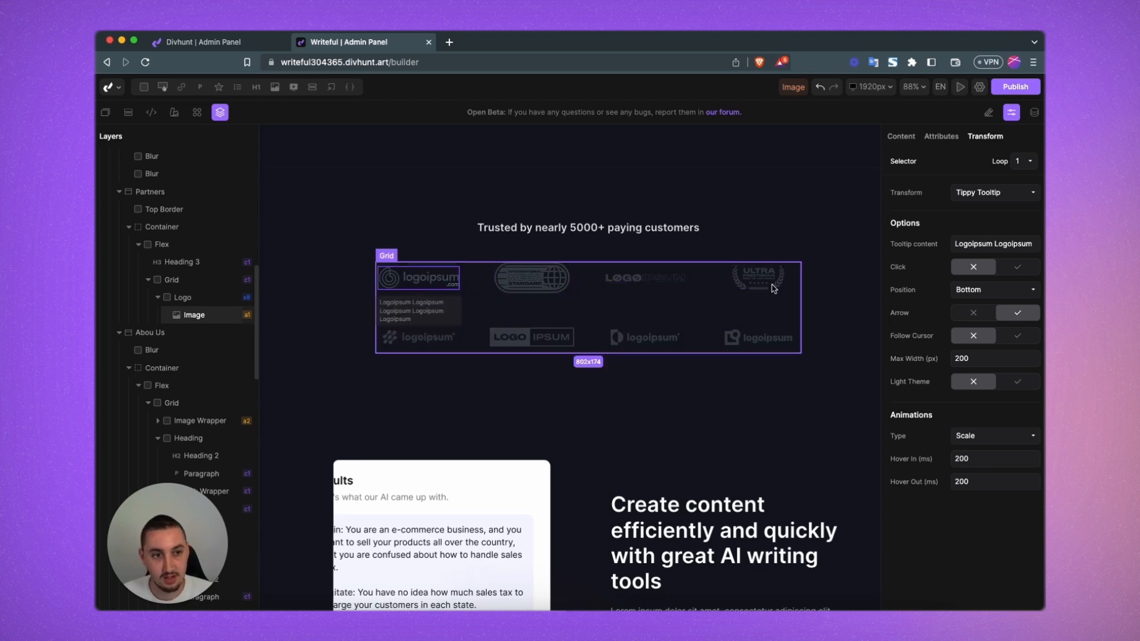
- Shorten the tooltip content to a single Logoipsum and enable the light theme
triple_click(985, 245)
text(Logoipsum)
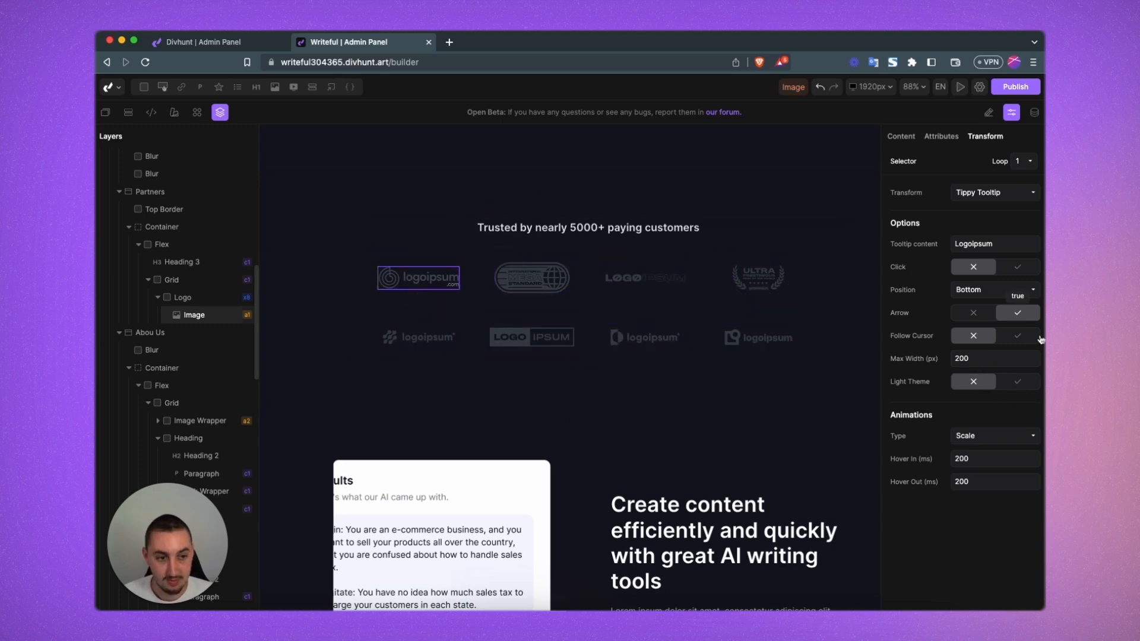
click(1017, 381)
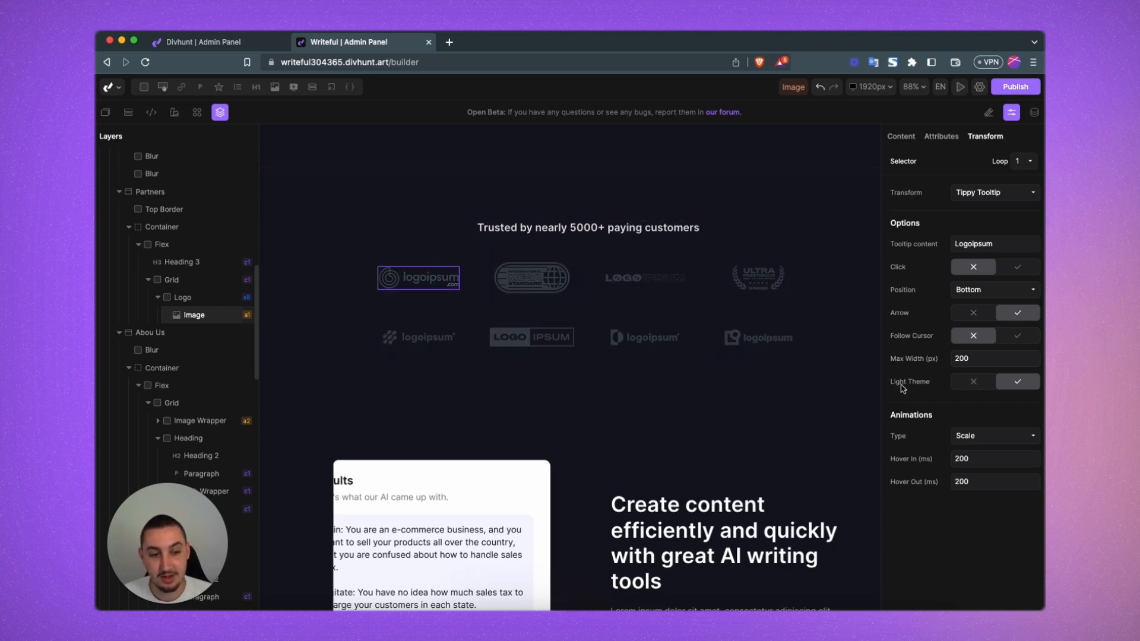
- Preview the tooltip's Scale and Shift Away animations and set the animation type to Shift Towards
click(987, 437)
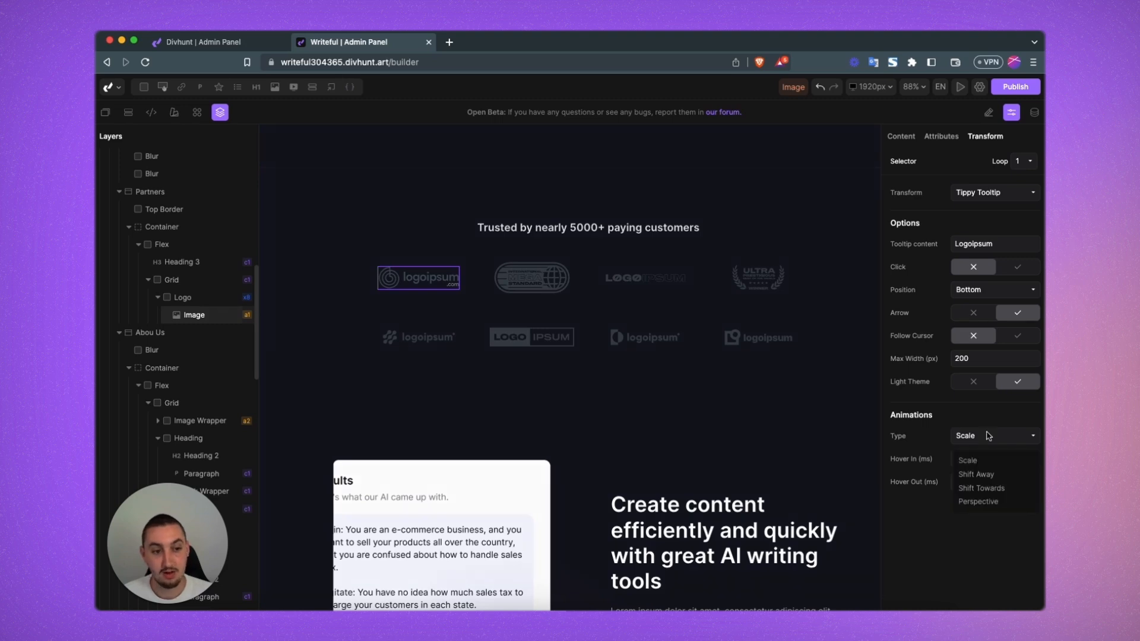
click(403, 280)
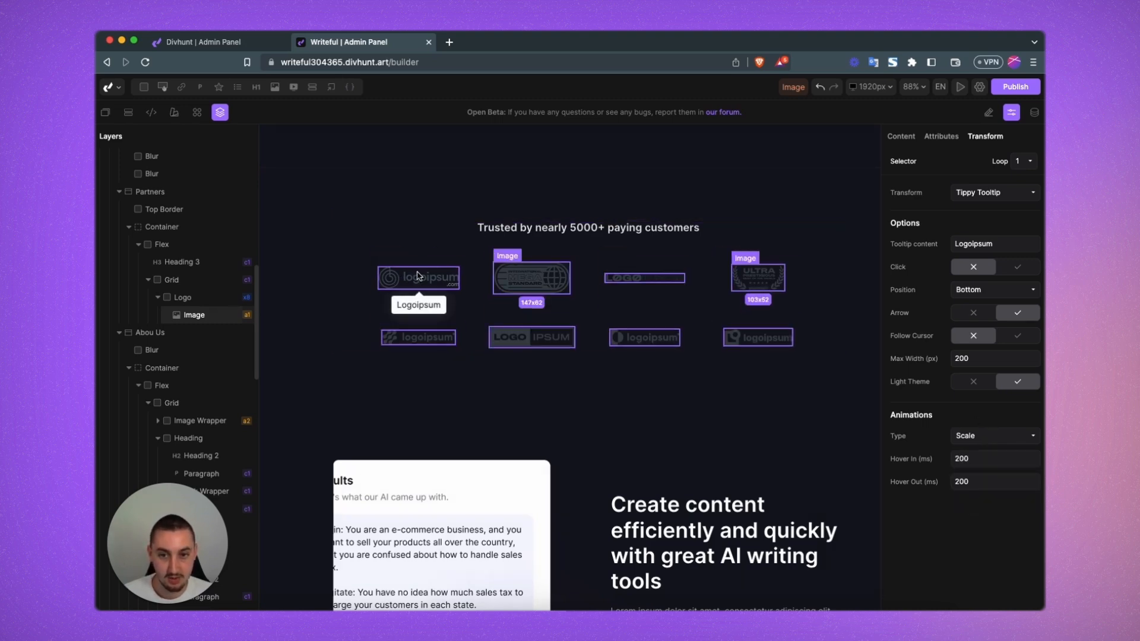
click(980, 437)
click(974, 474)
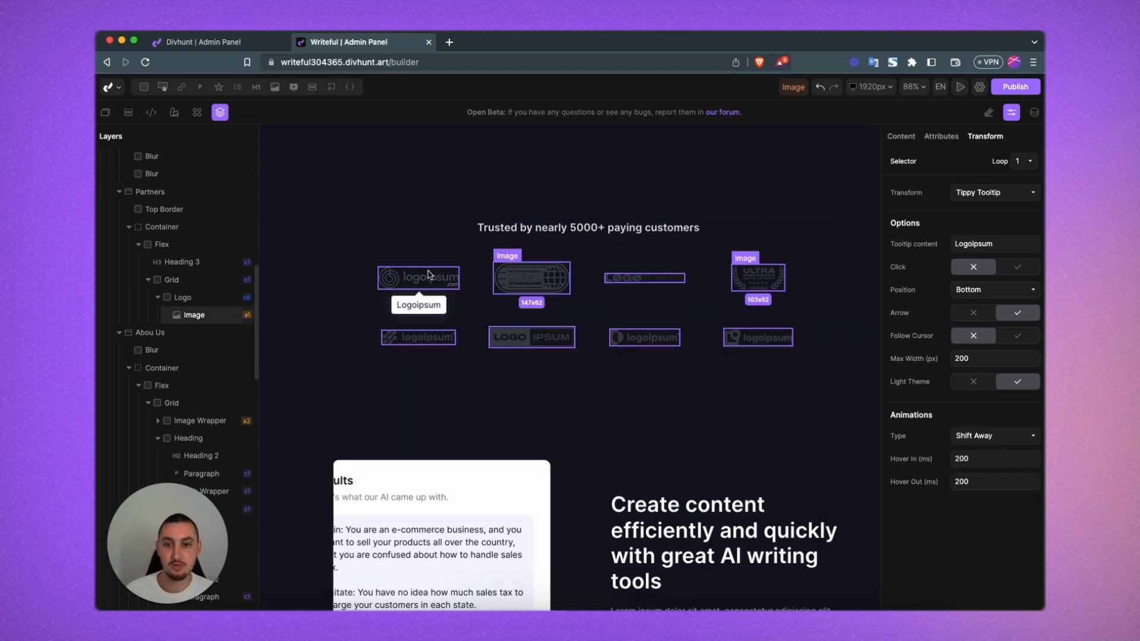
click(983, 438)
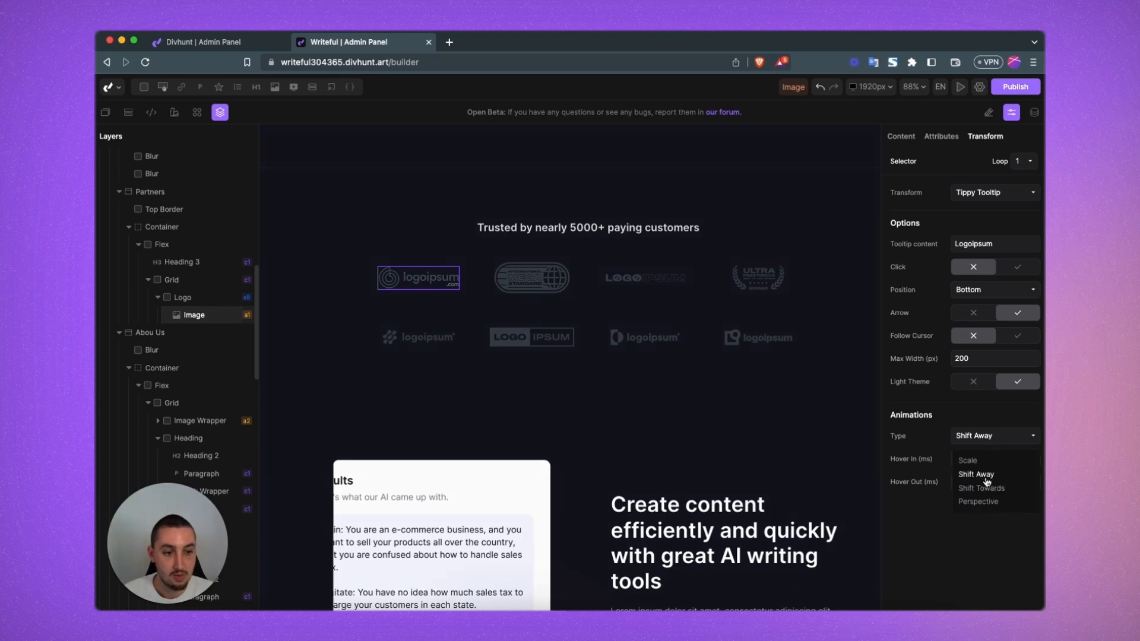
click(983, 485)
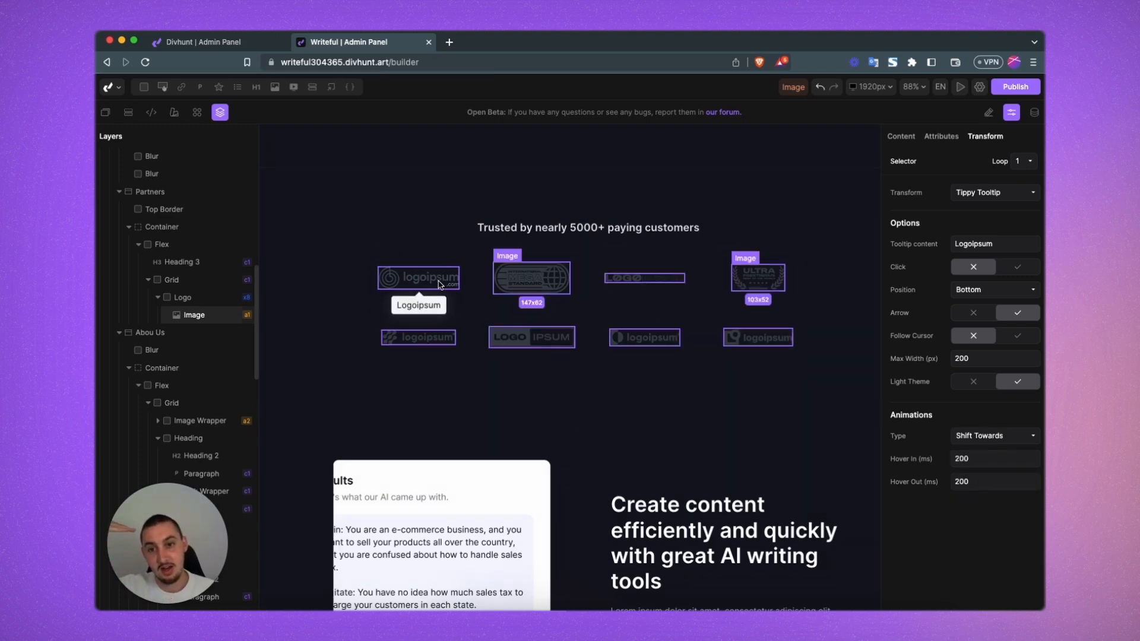
- Try the Perspective animation type with a Hover In duration of 5000 ms and preview the tooltip on the first logo
click(987, 438)
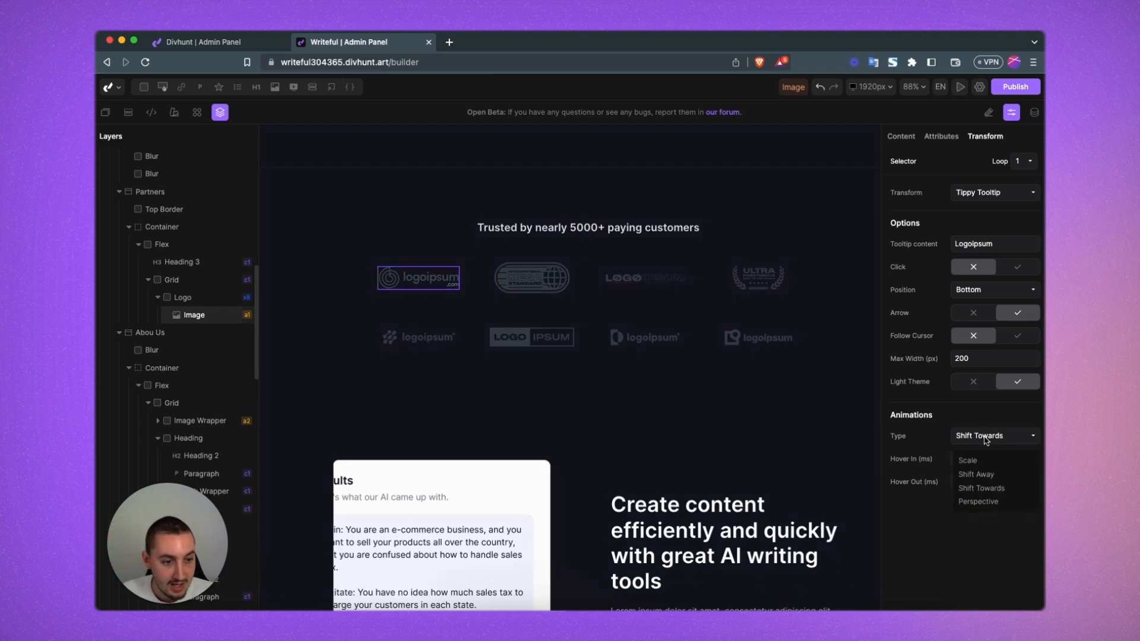
click(980, 501)
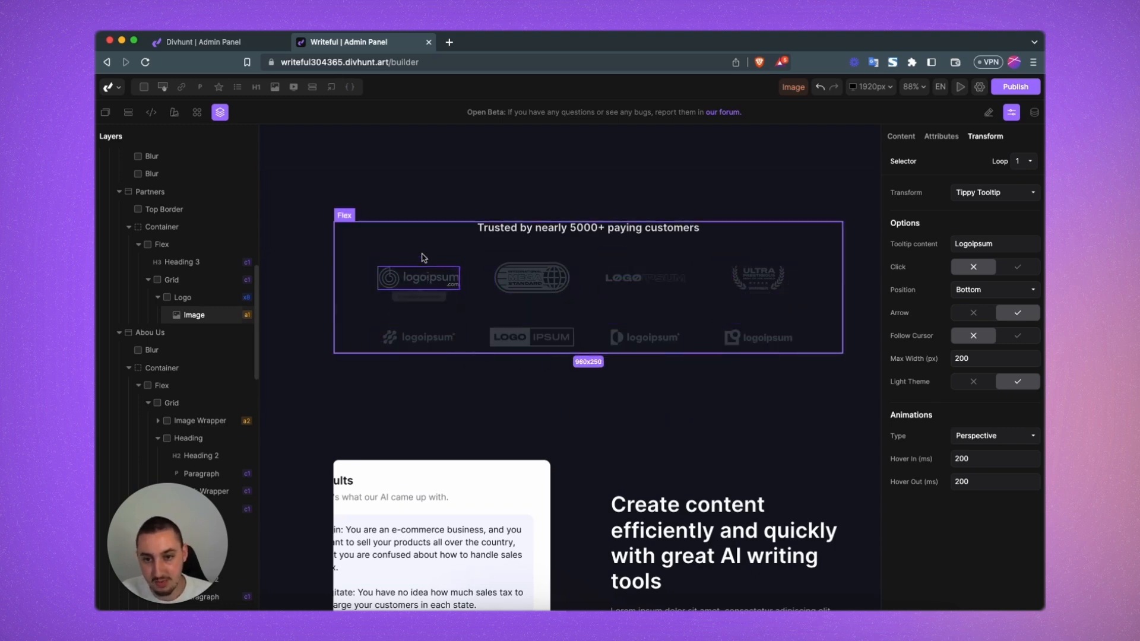
double_click(974, 457)
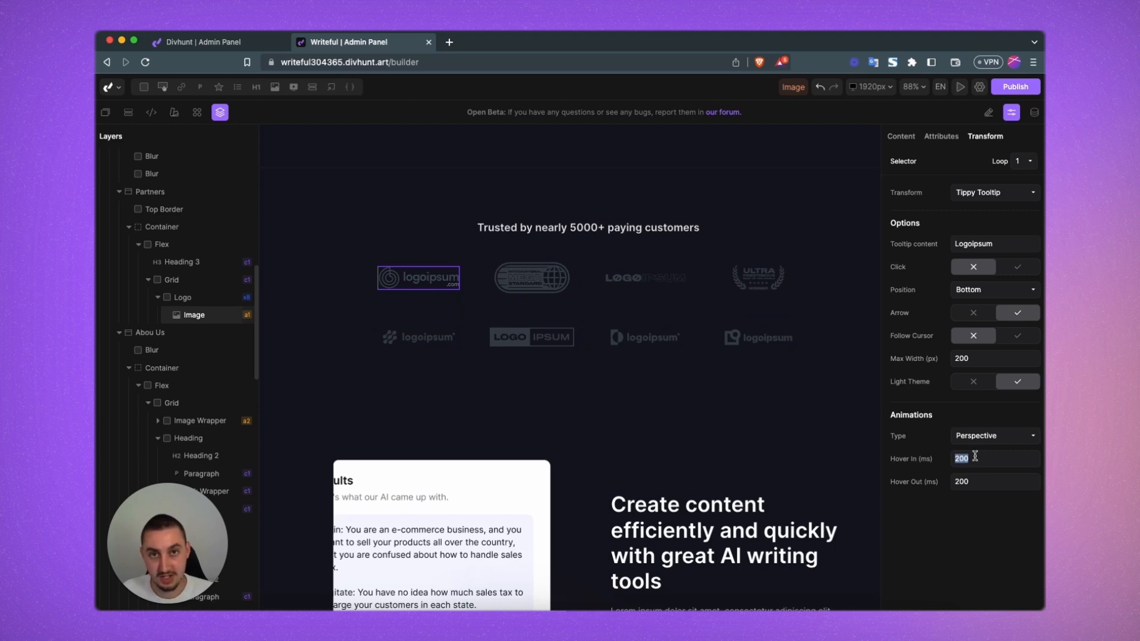
text(5000)
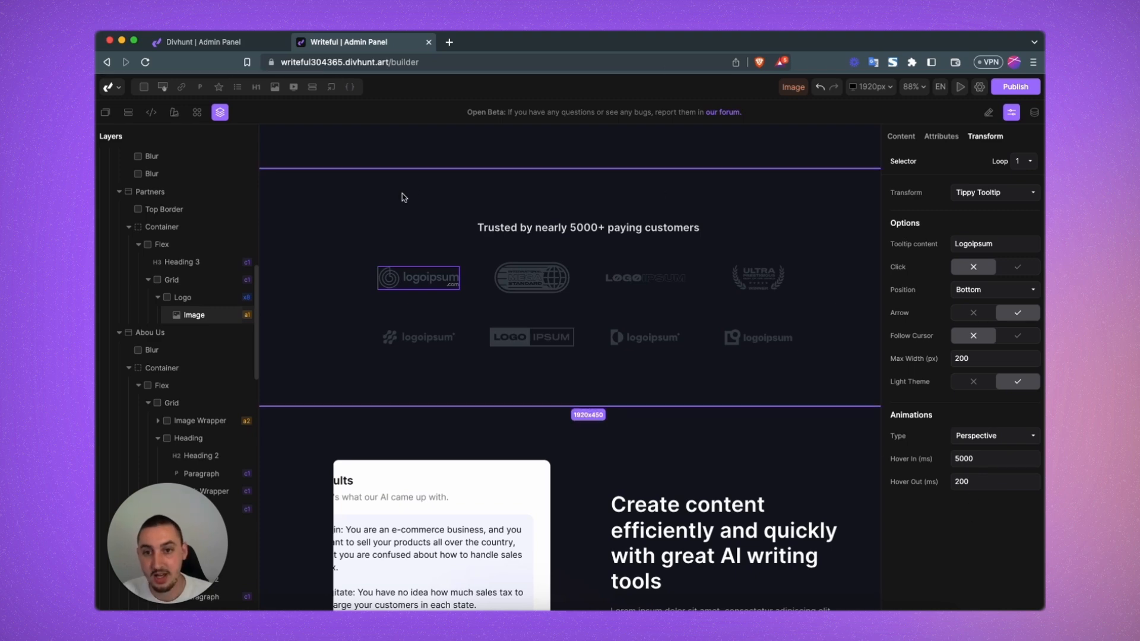
mouse_move(407, 275)
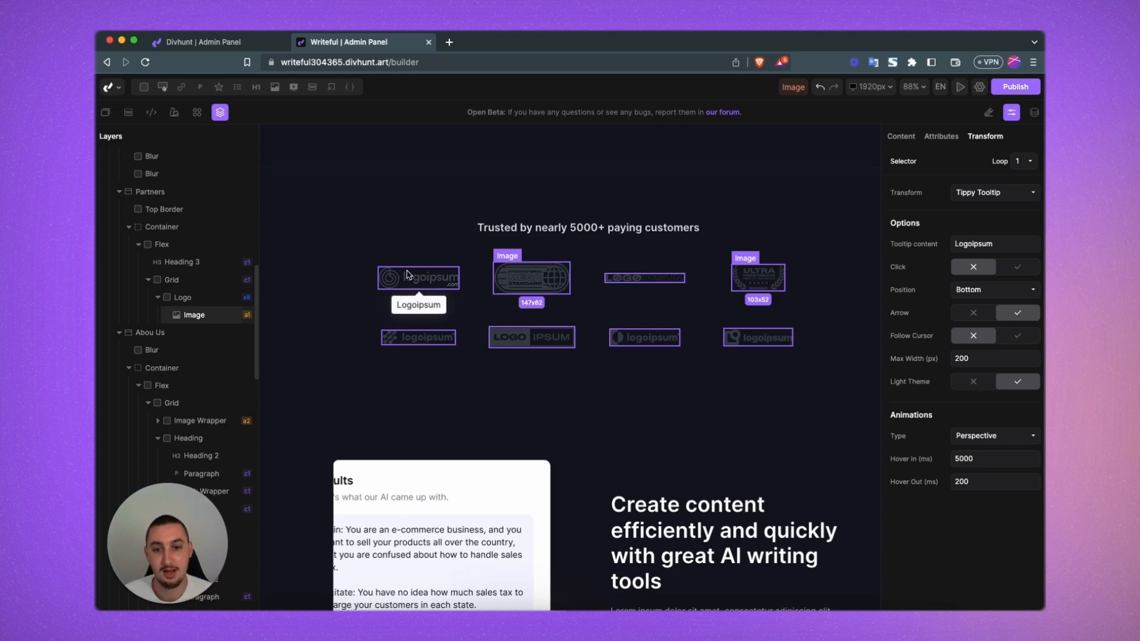
- Set the tooltip's Hover In duration to 200 ms and its animation type to Scale
double_click(965, 458)
text(200)
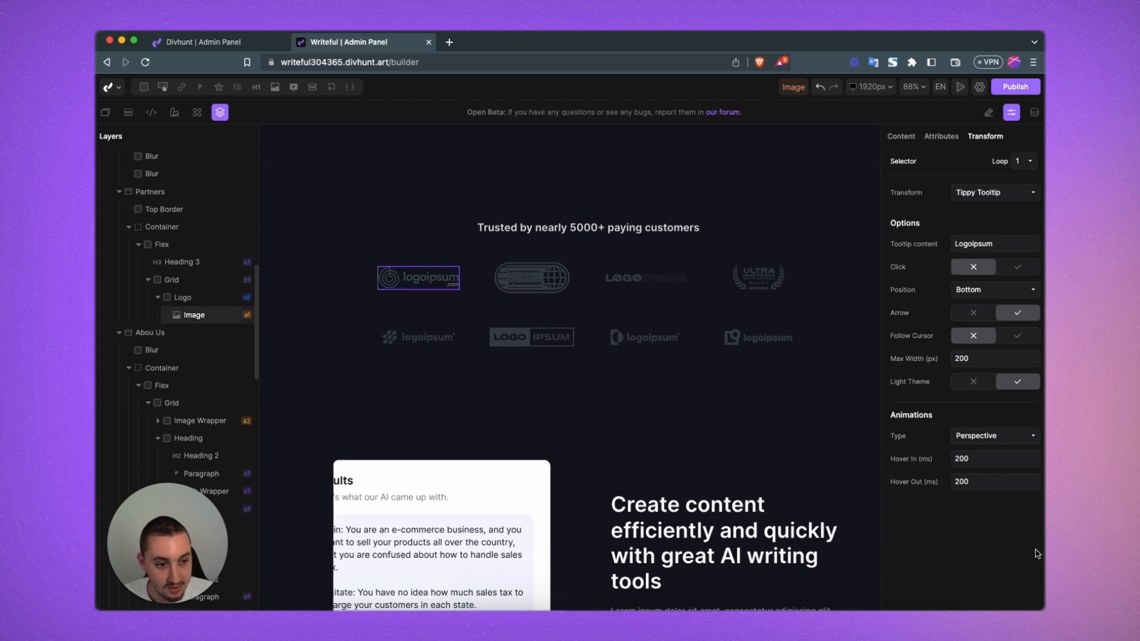
click(976, 436)
click(970, 457)
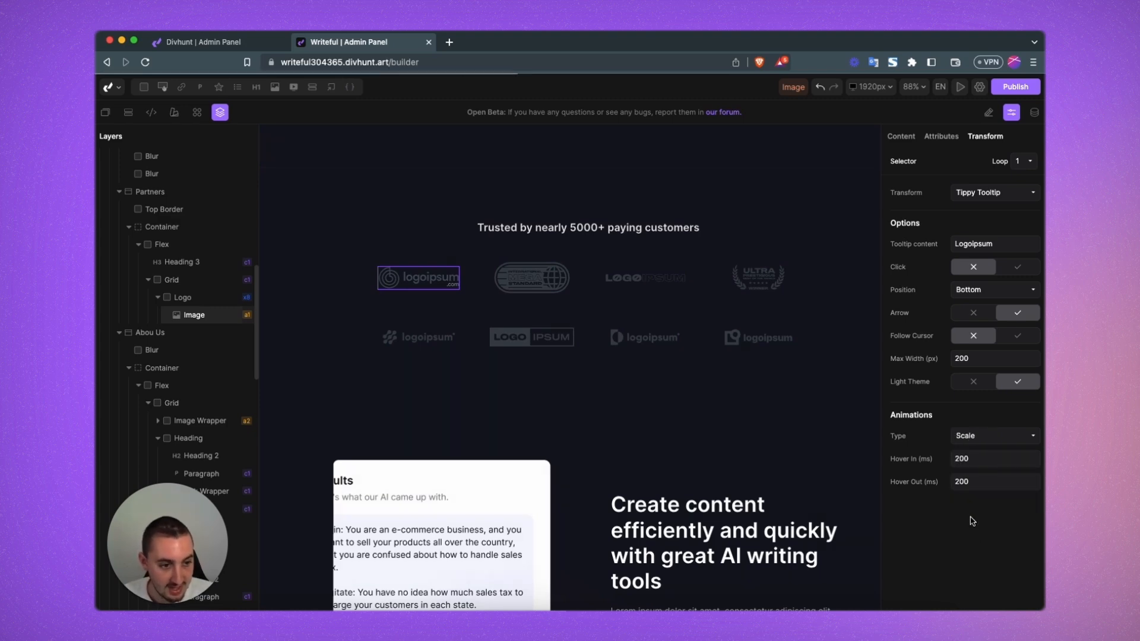